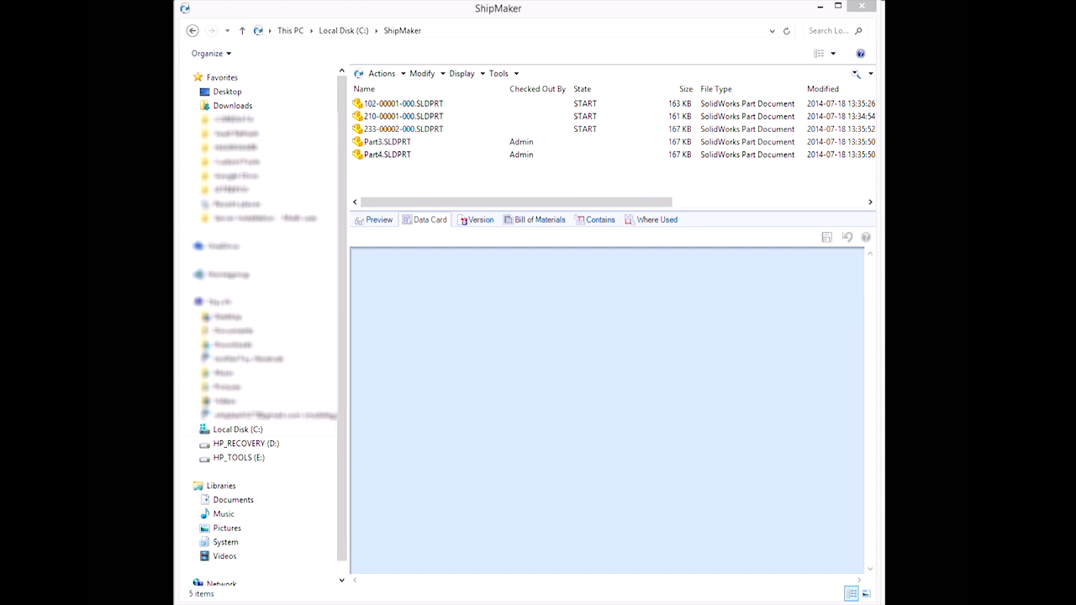
# Select Part3.SLDPRT and request an automatic document number from its data card
pyautogui.click(386, 142)
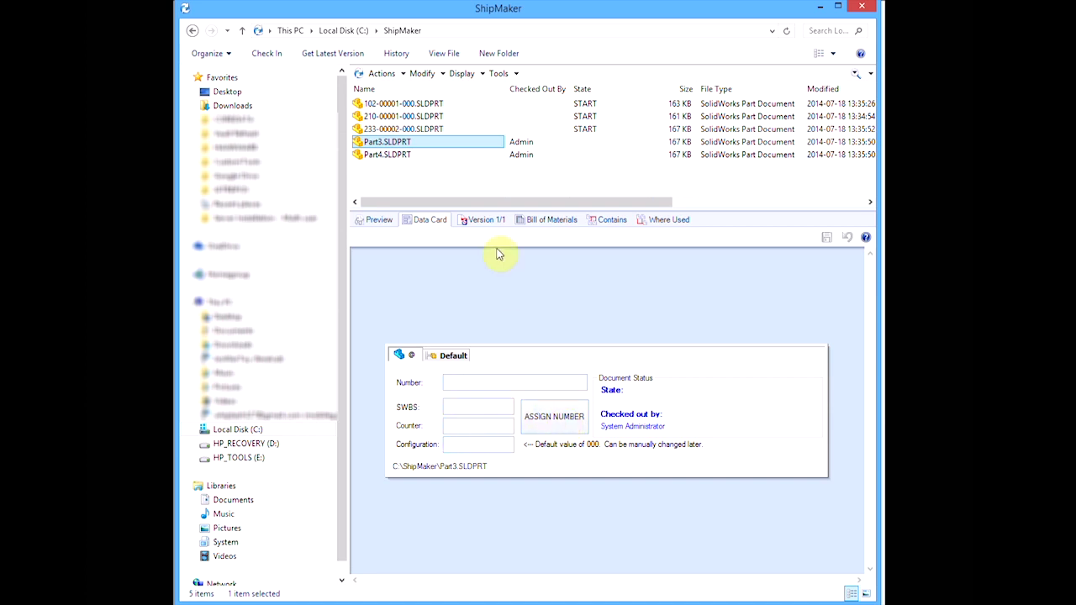
pyautogui.click(561, 417)
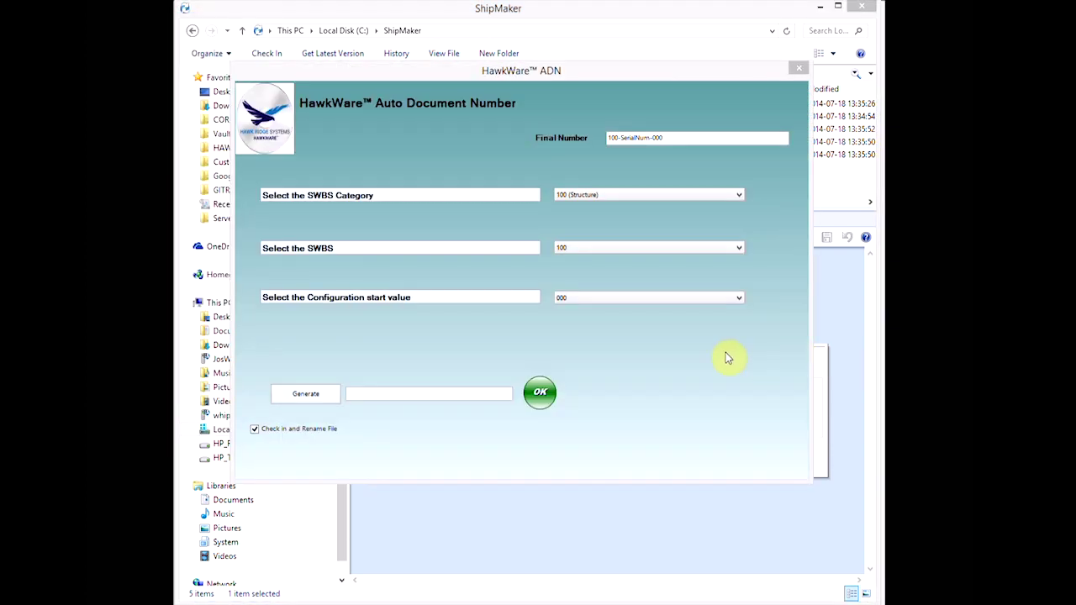
pyautogui.click(639, 340)
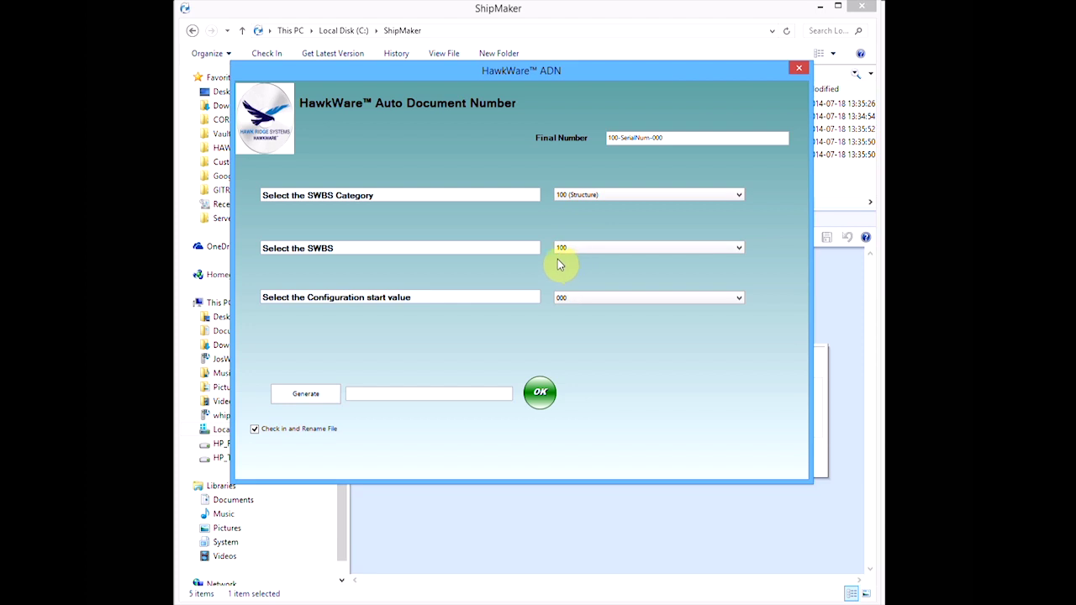
pyautogui.click(299, 395)
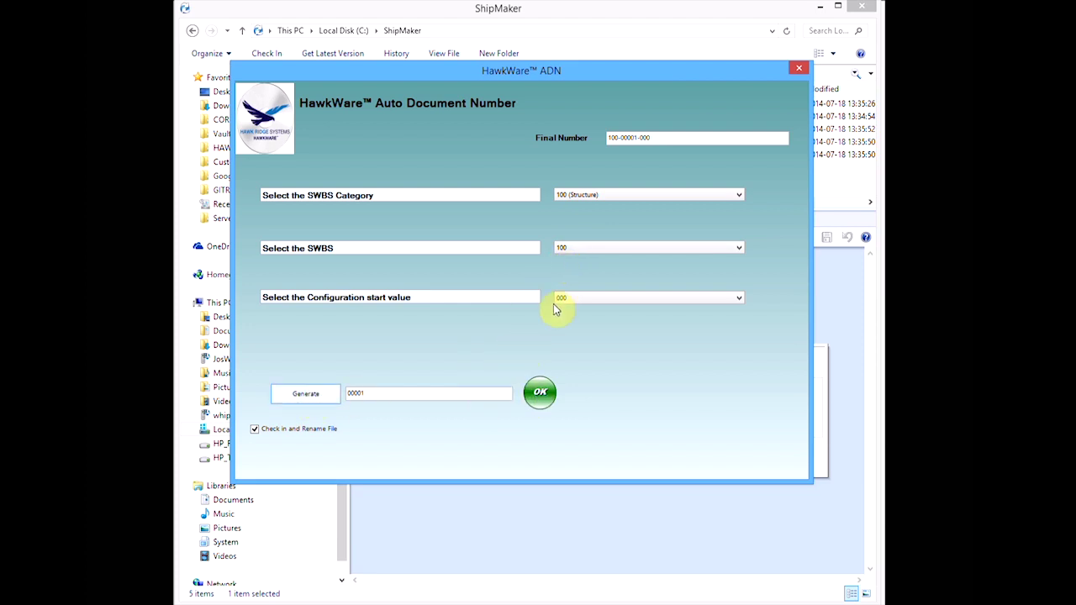
pyautogui.click(605, 194)
pyautogui.click(588, 212)
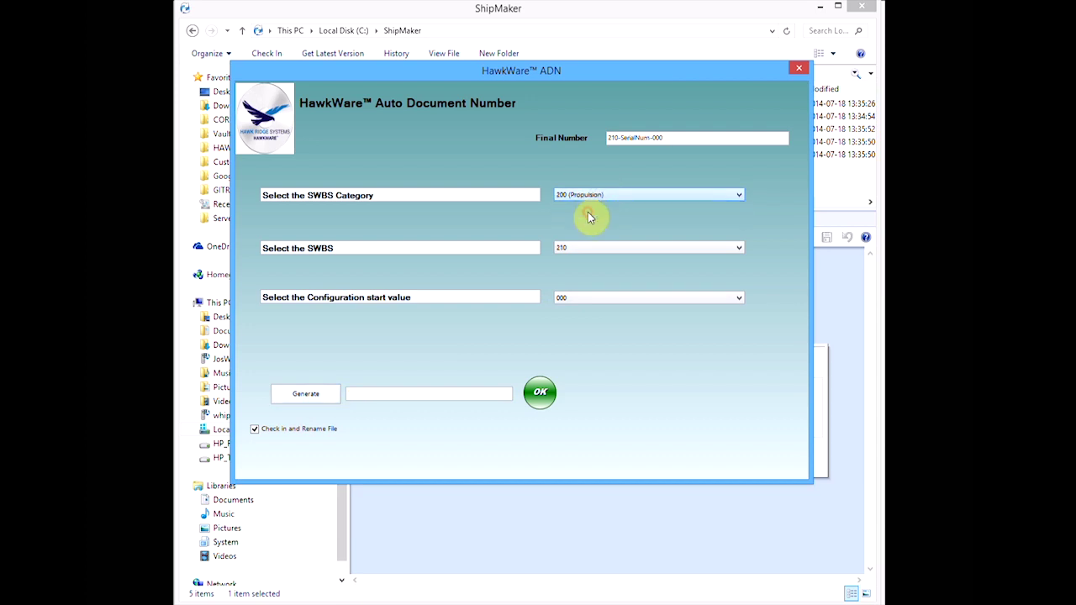
pyautogui.click(582, 248)
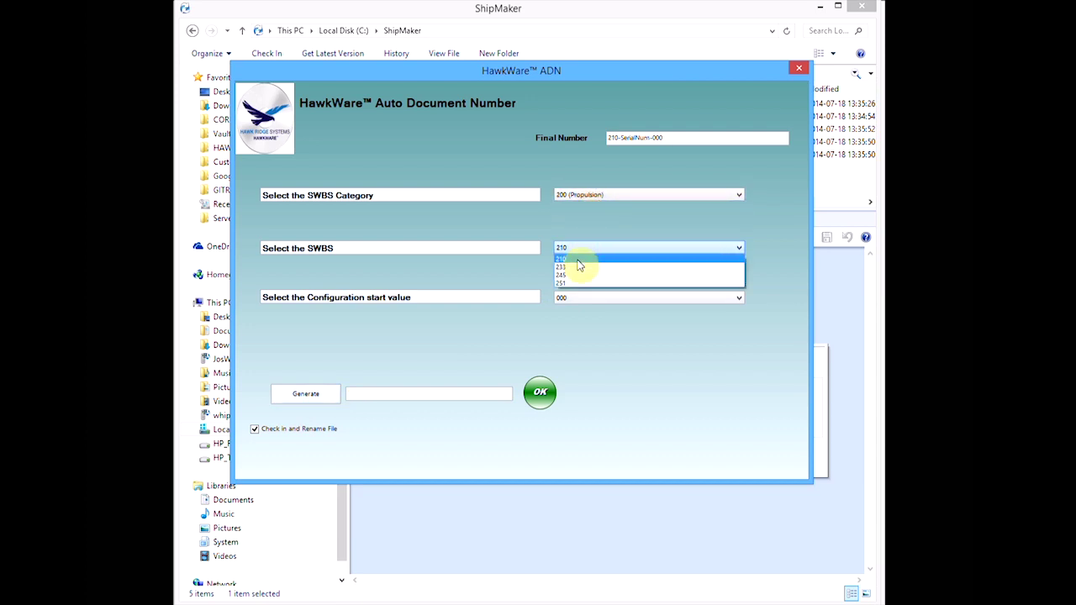
pyautogui.click(569, 277)
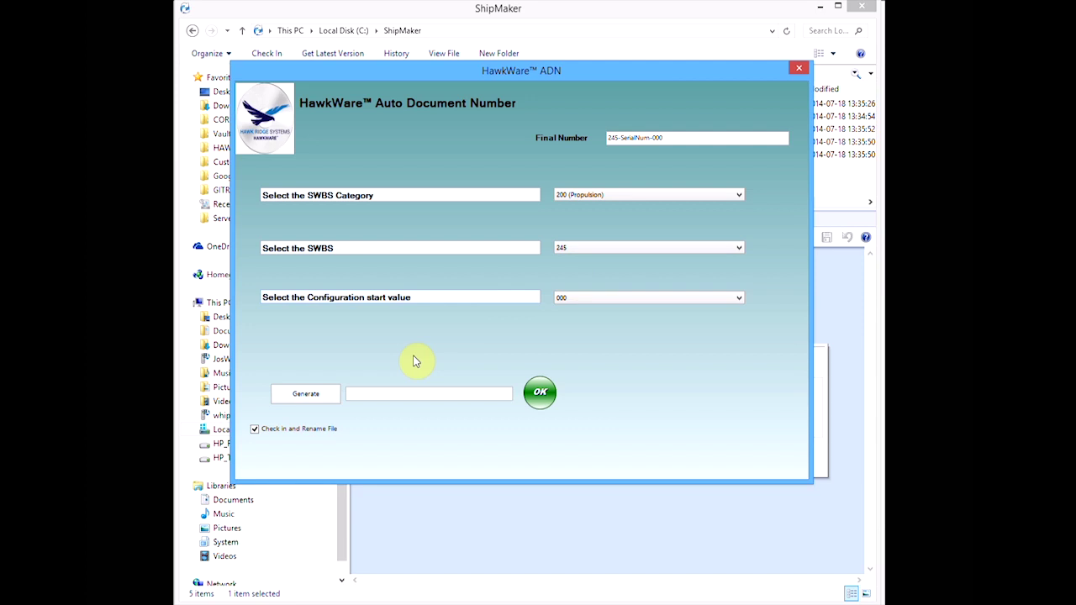
pyautogui.click(303, 398)
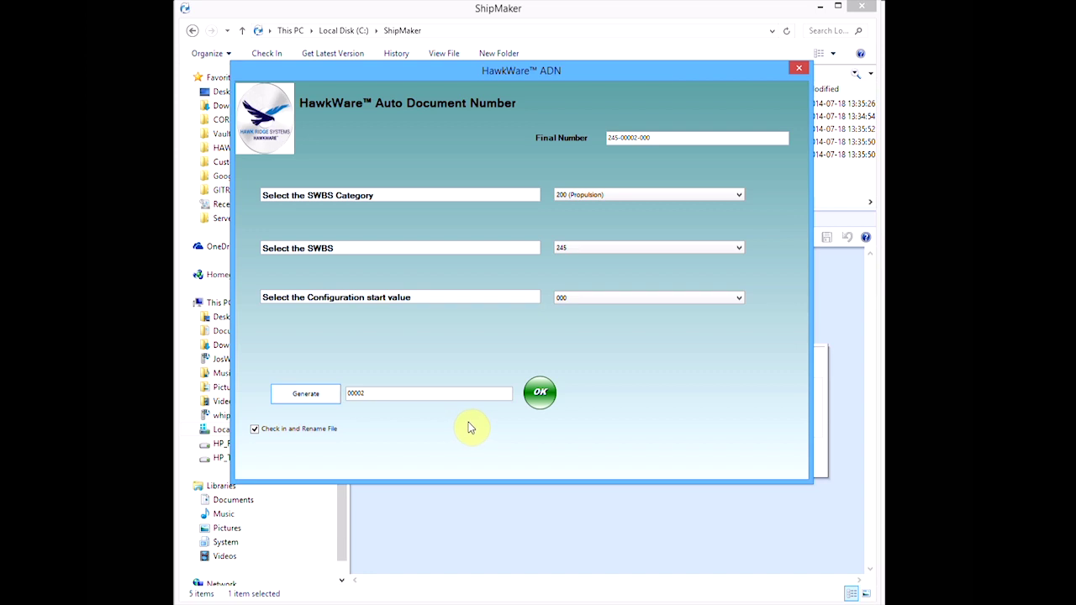
pyautogui.click(540, 395)
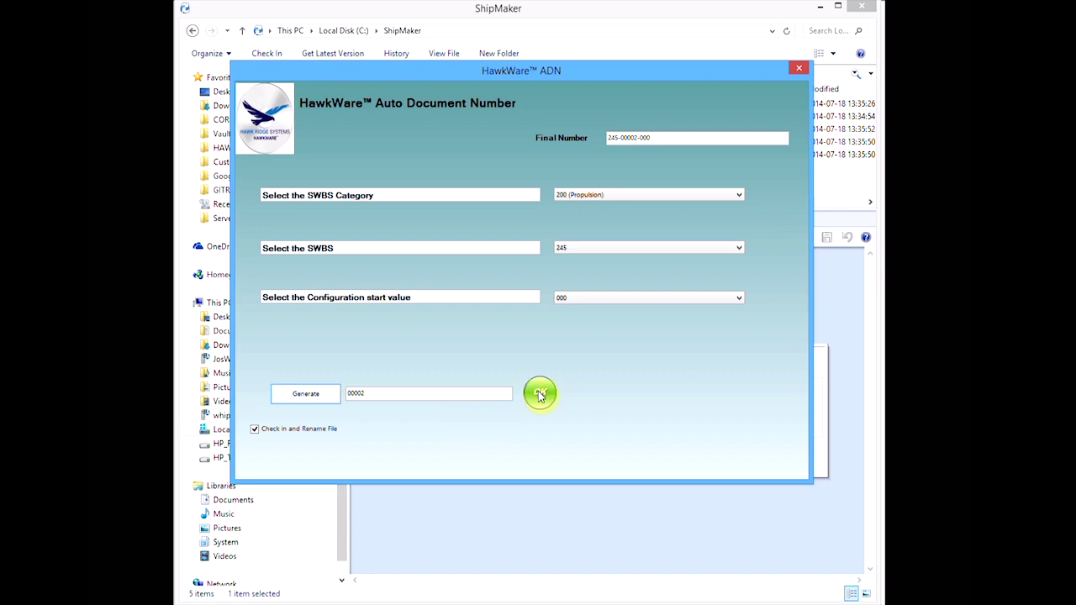
pyautogui.click(540, 395)
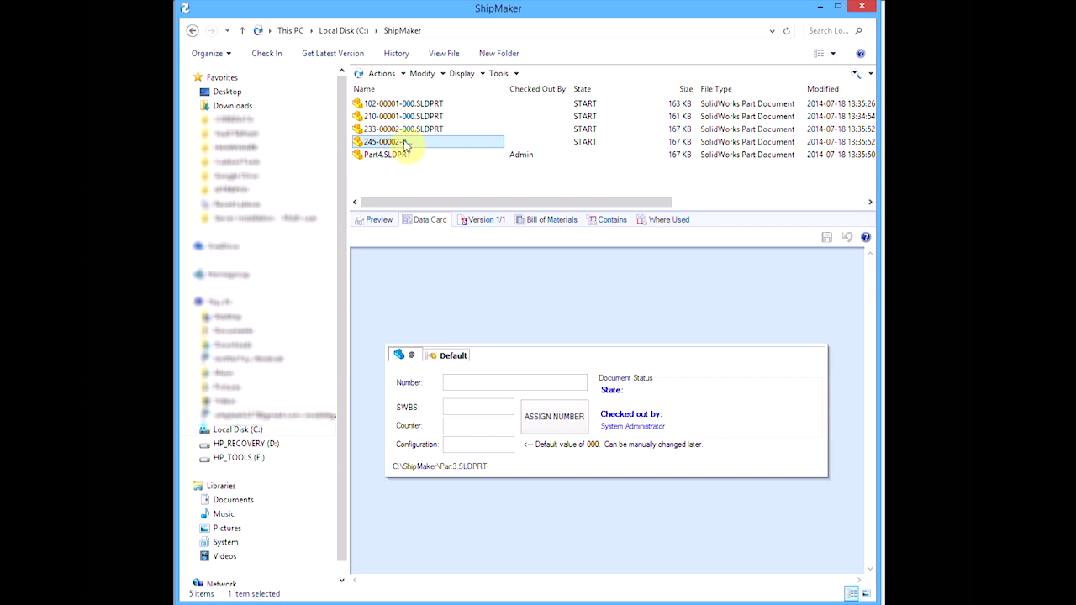
pyautogui.click(387, 155)
pyautogui.click(388, 142)
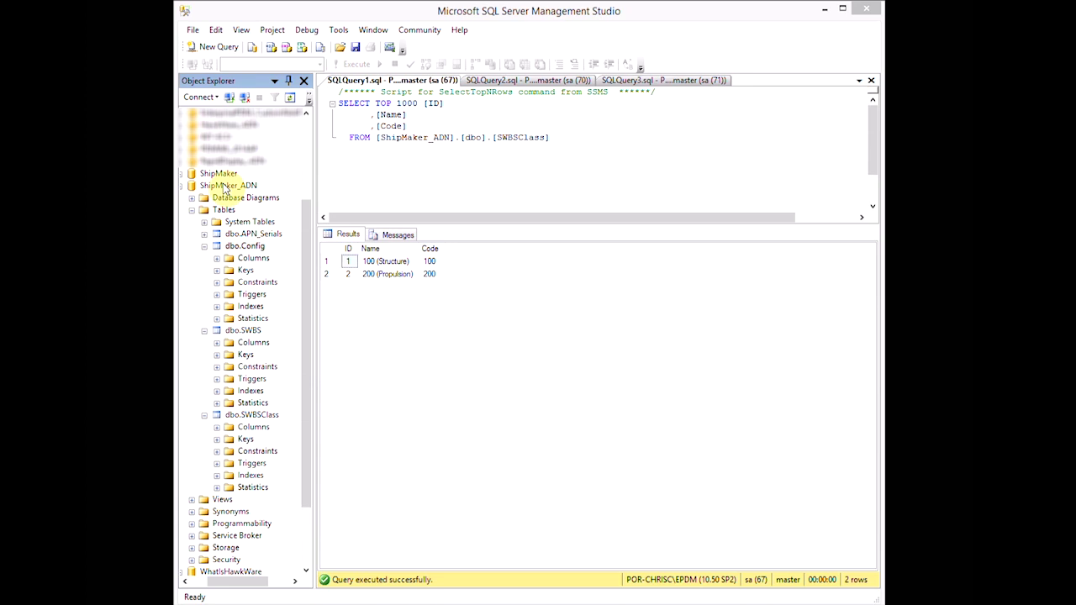
pyautogui.click(252, 414)
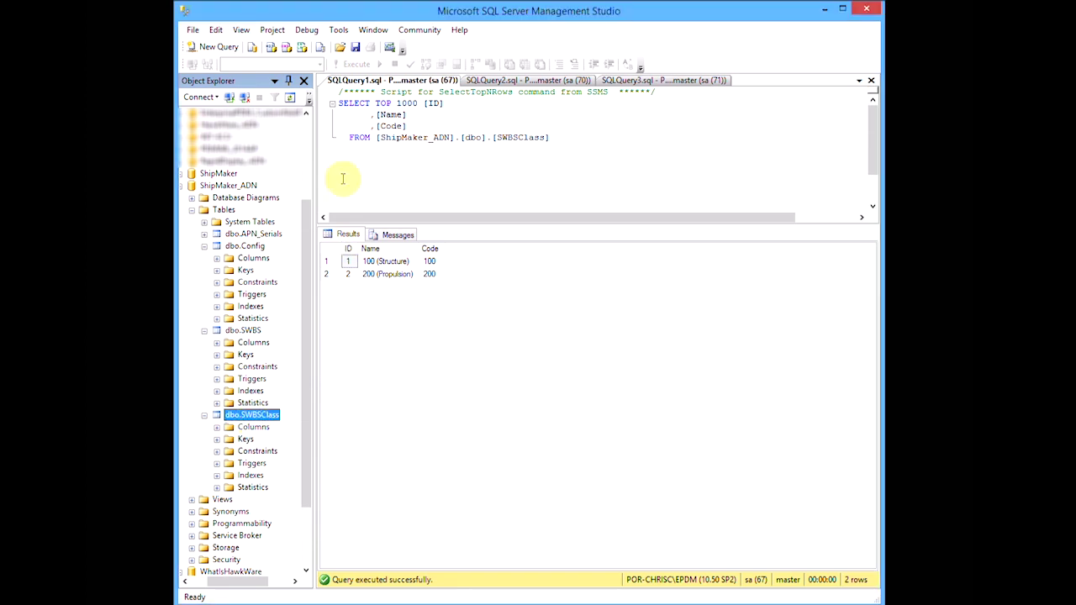
pyautogui.click(524, 81)
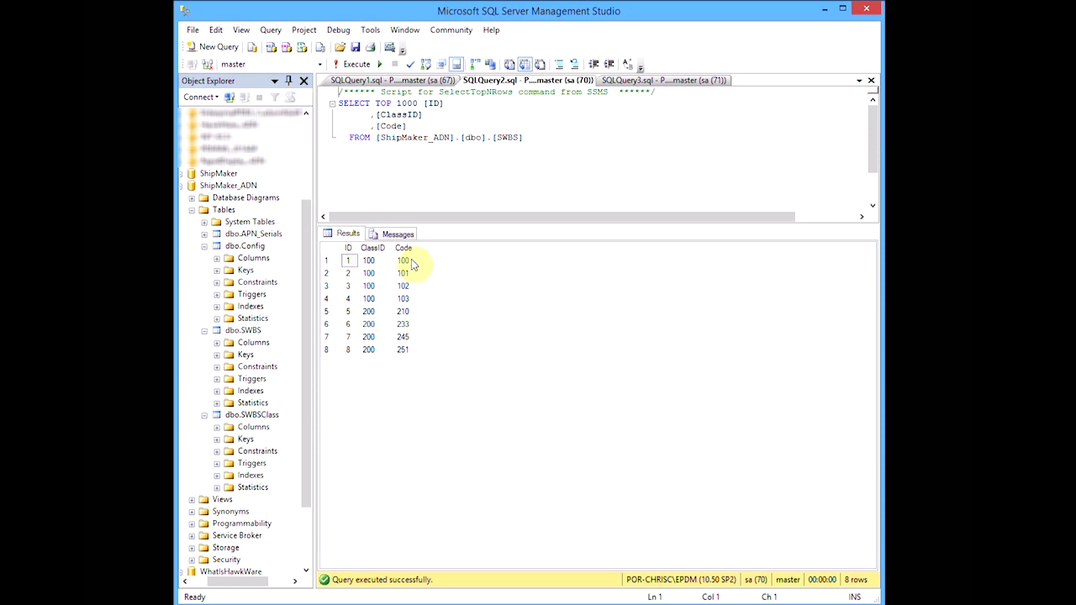
pyautogui.click(692, 80)
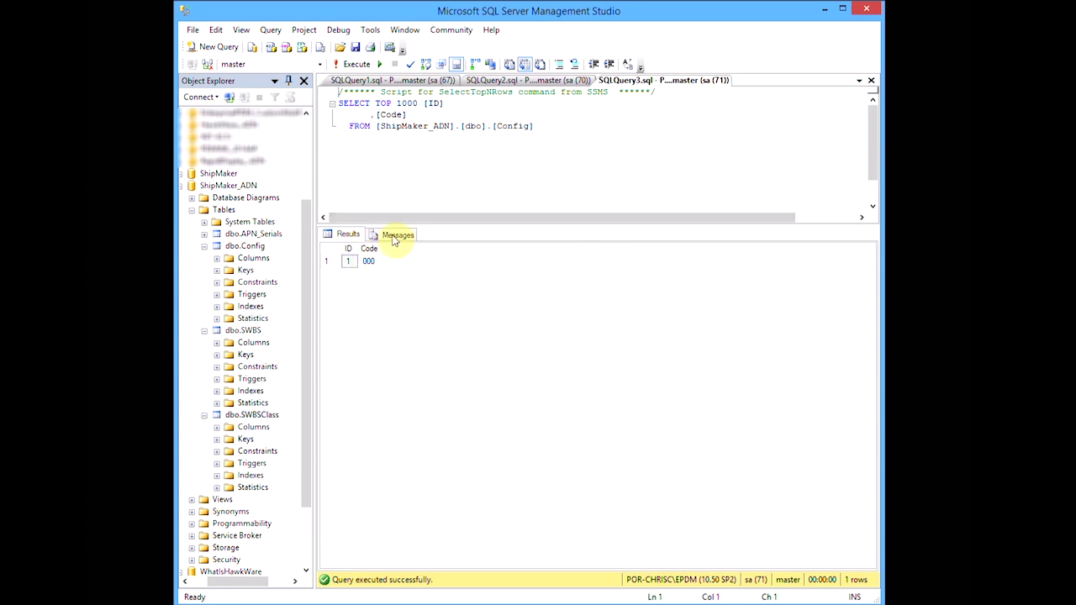
pyautogui.click(529, 80)
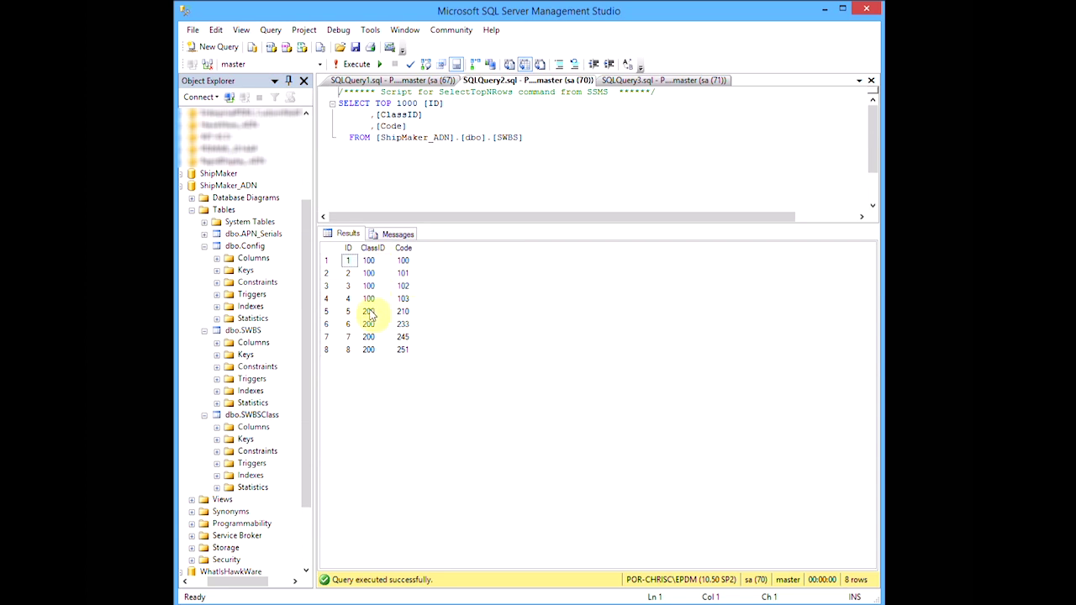
pyautogui.click(373, 80)
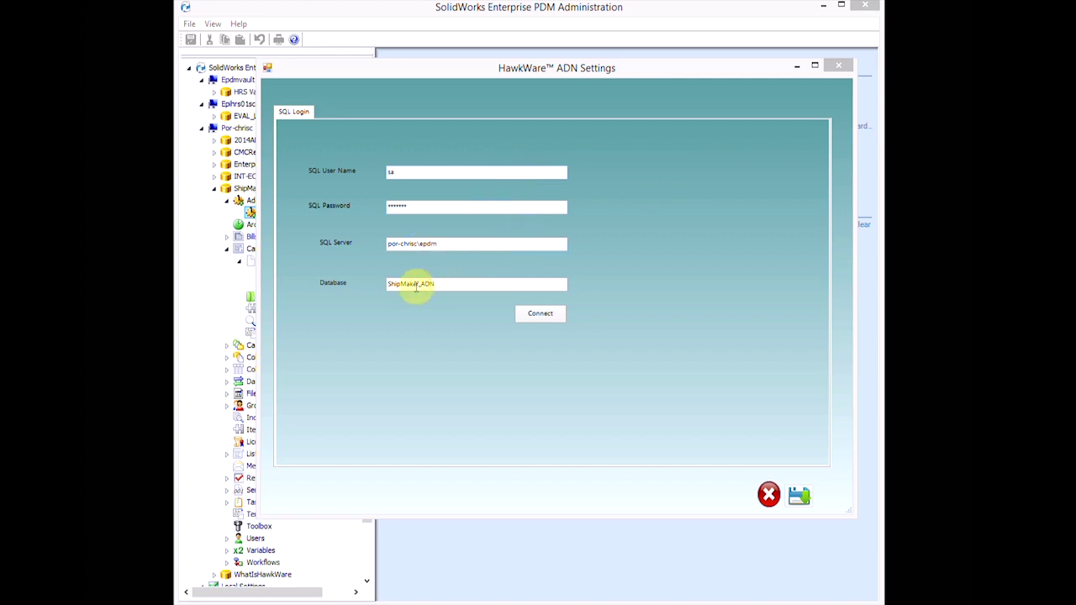
# Connect HawkWare ADN Settings to the ShipMaker_ADN database
pyautogui.click(541, 315)
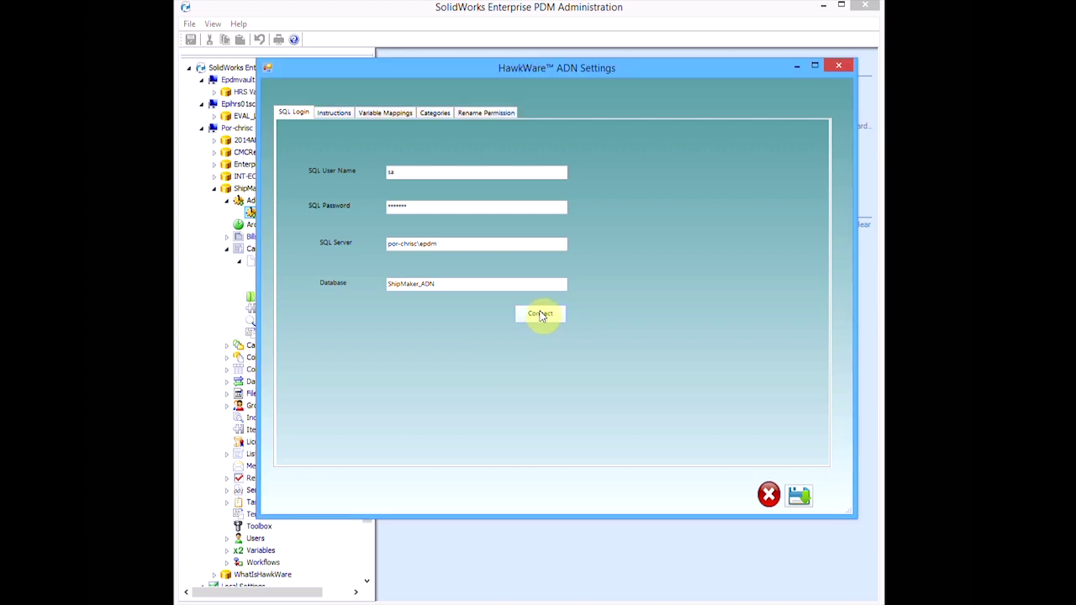
# Review the Category 2 instruction, then the category queries, name schema and 00000 serial format
pyautogui.click(333, 113)
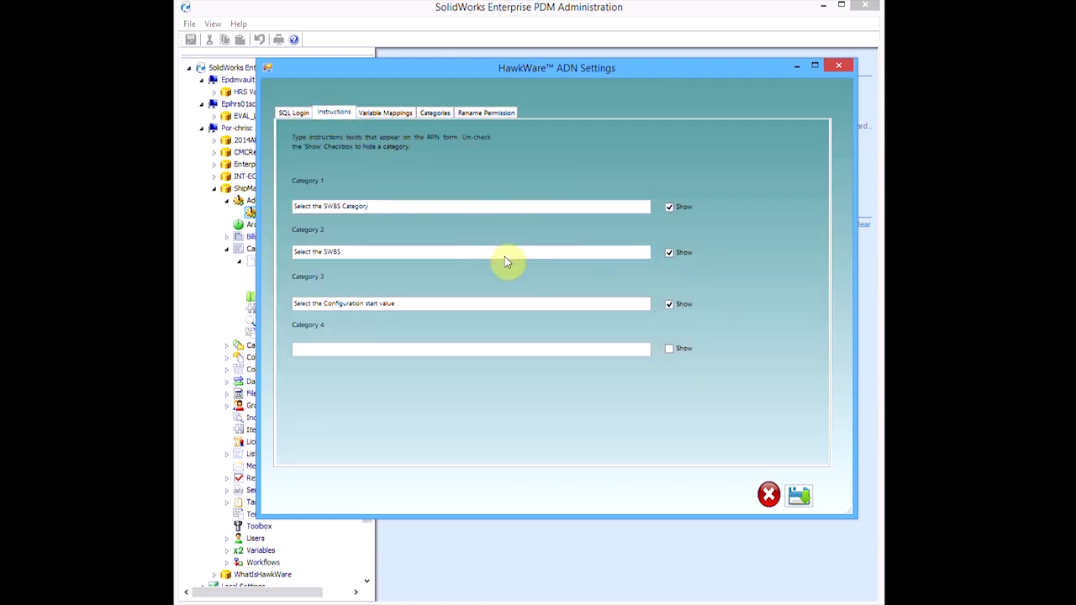
pyautogui.click(669, 251)
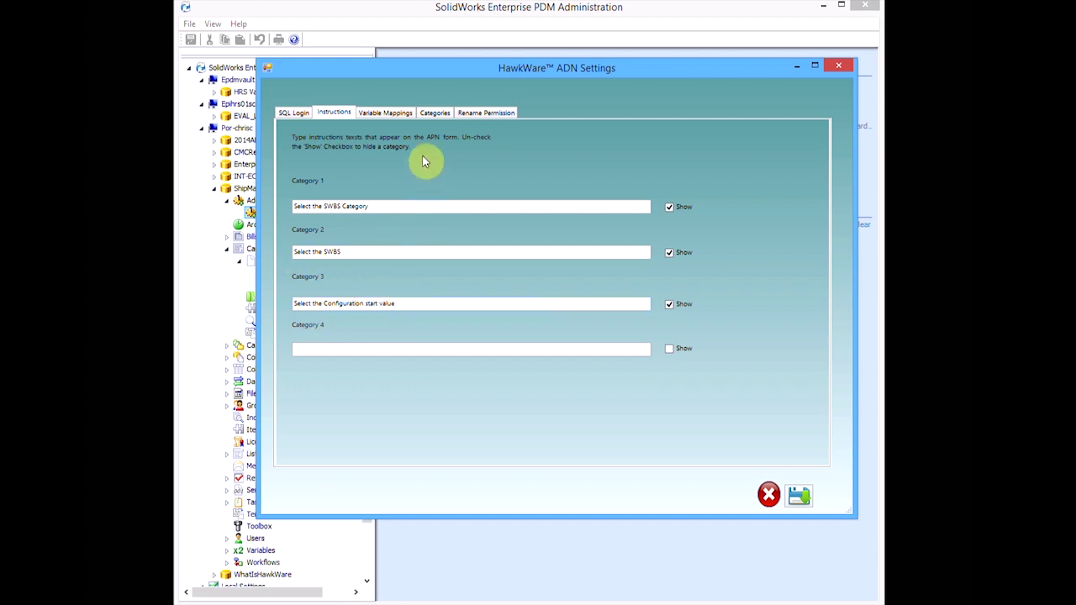
pyautogui.click(435, 113)
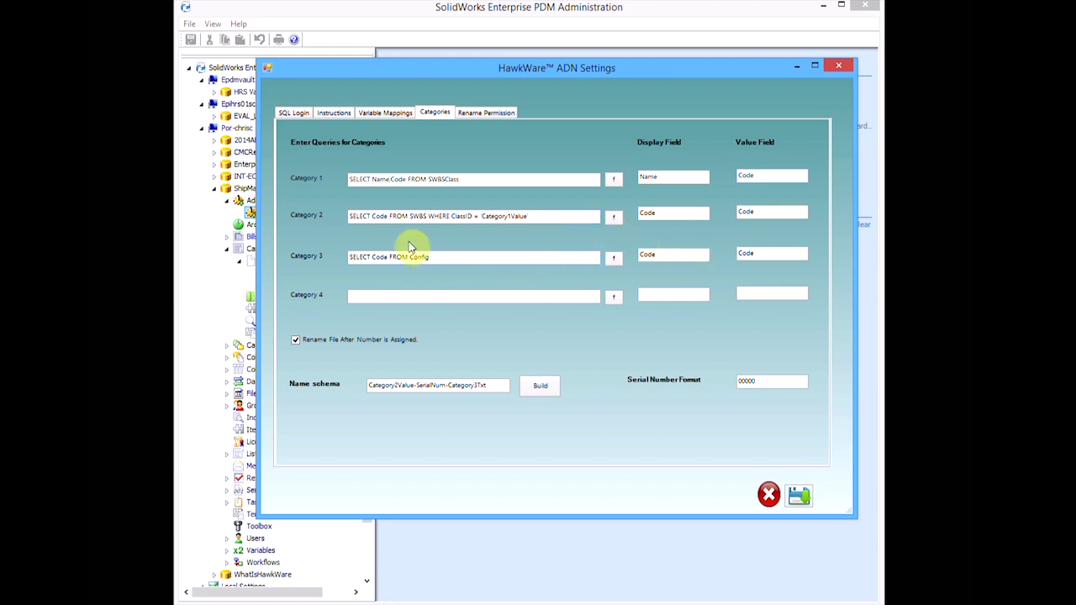
pyautogui.moveTo(499, 385); pyautogui.dragTo(303, 383)
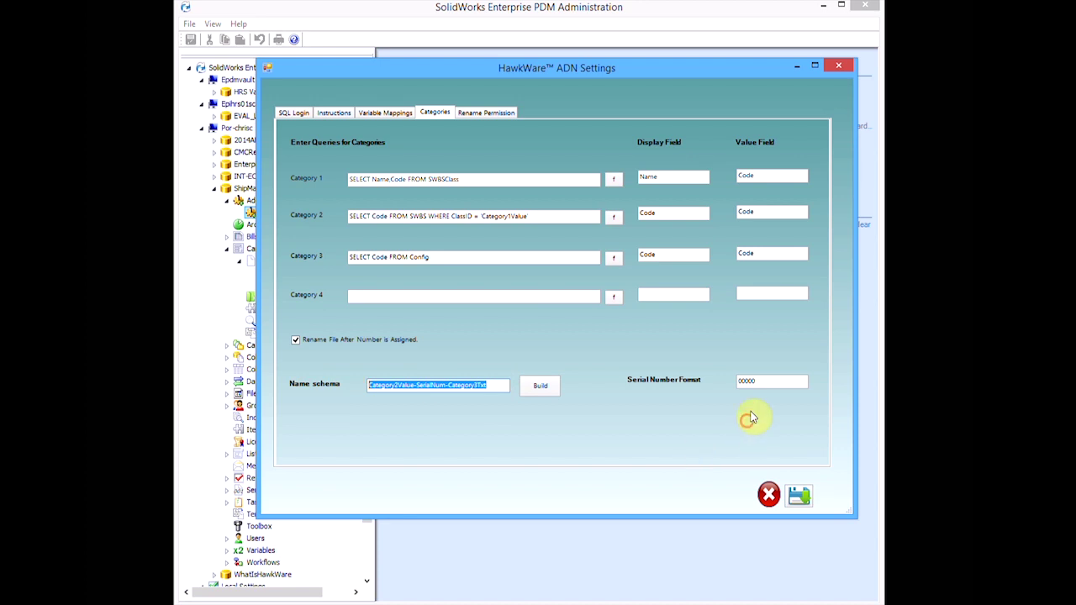
pyautogui.click(769, 382)
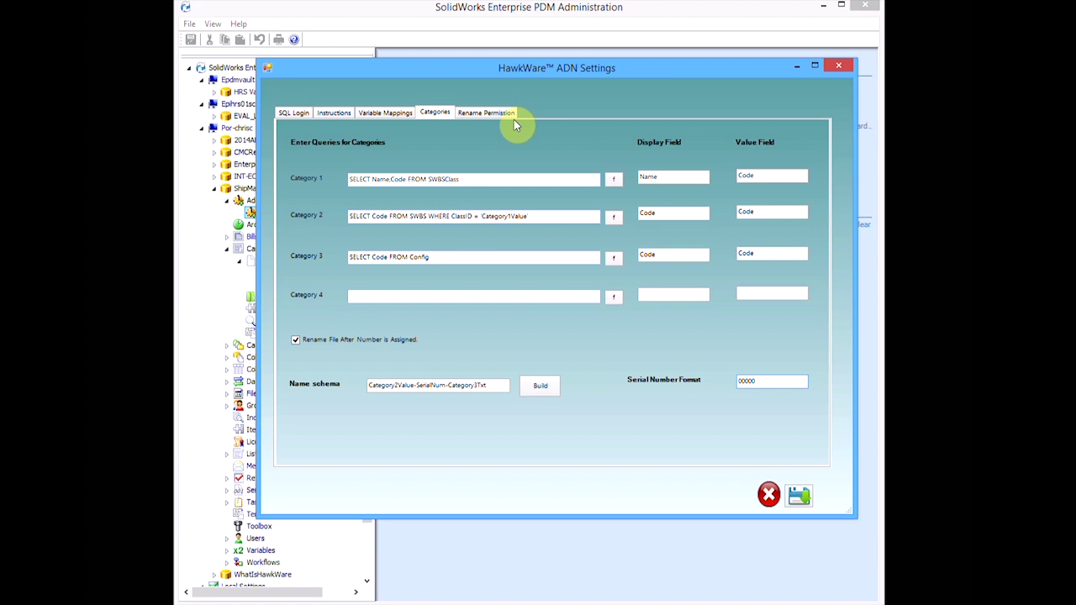
# Check the rename permission option for separate credentials, leaving it turned off
pyautogui.click(491, 114)
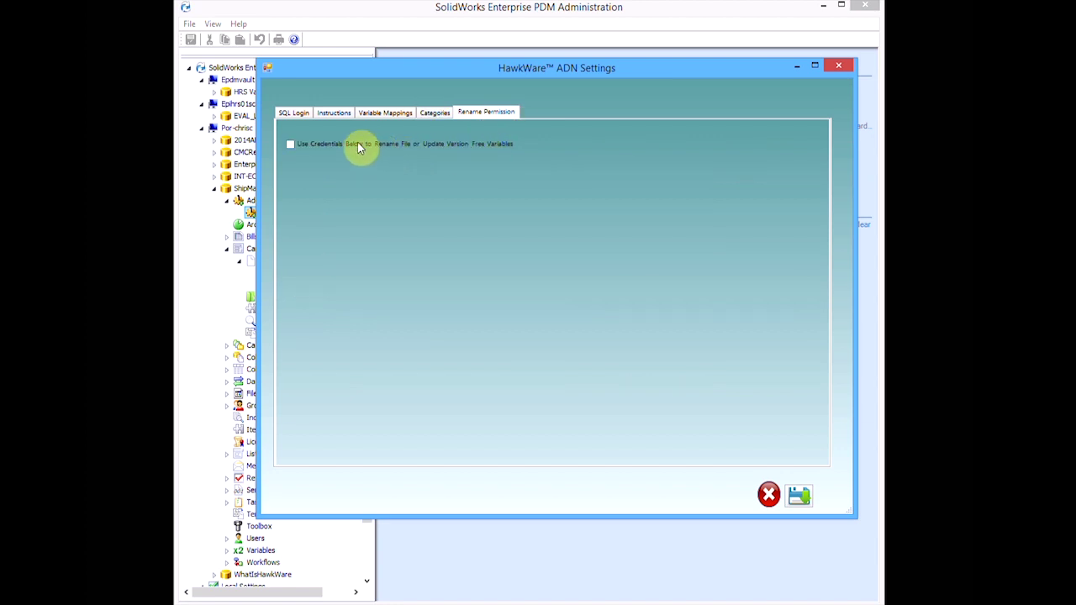
pyautogui.click(294, 145)
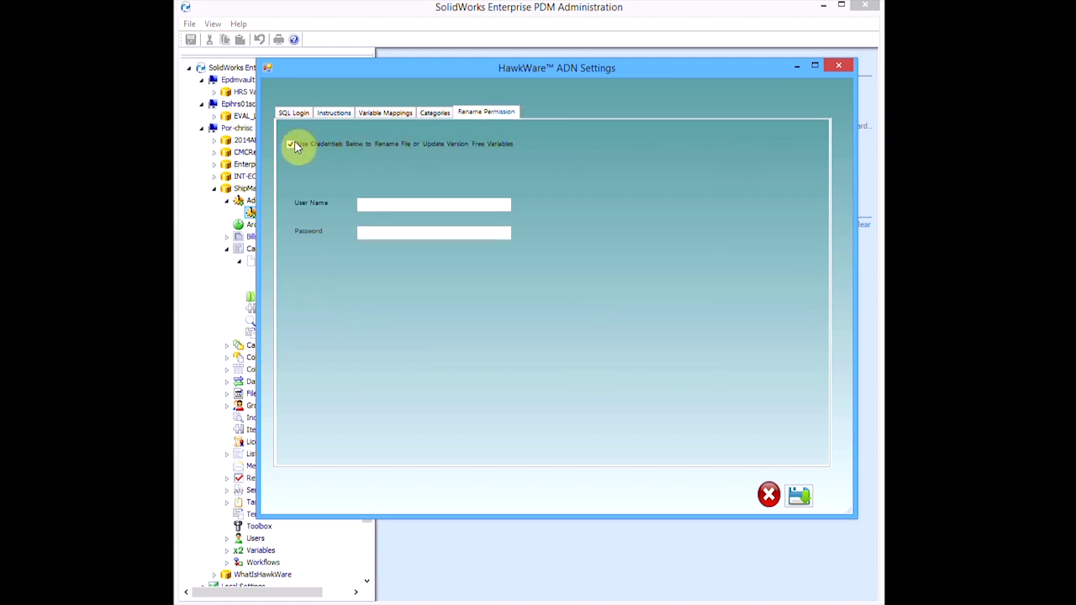
pyautogui.click(291, 145)
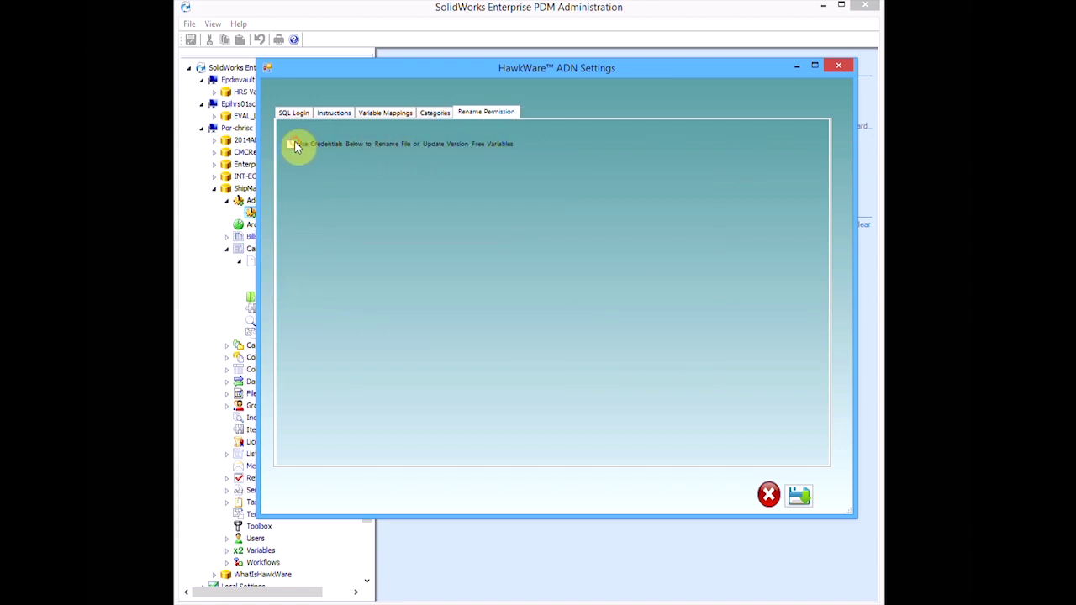
# Review the SWBS, CONFIG, COUNTER and Number variable mappings, then close ADN Settings
pyautogui.click(382, 113)
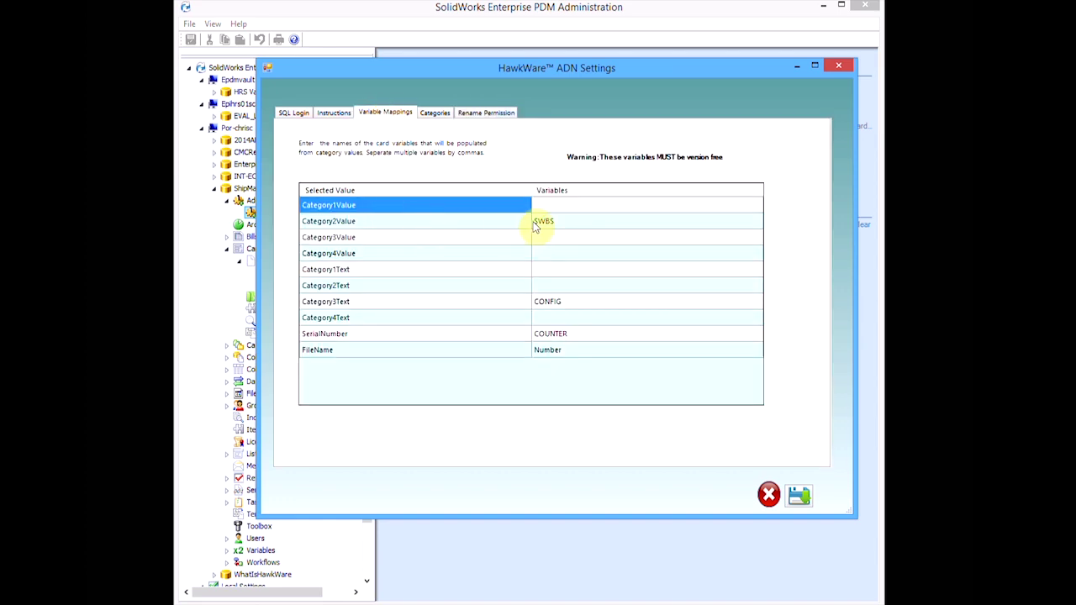
pyautogui.click(571, 224)
pyautogui.click(582, 302)
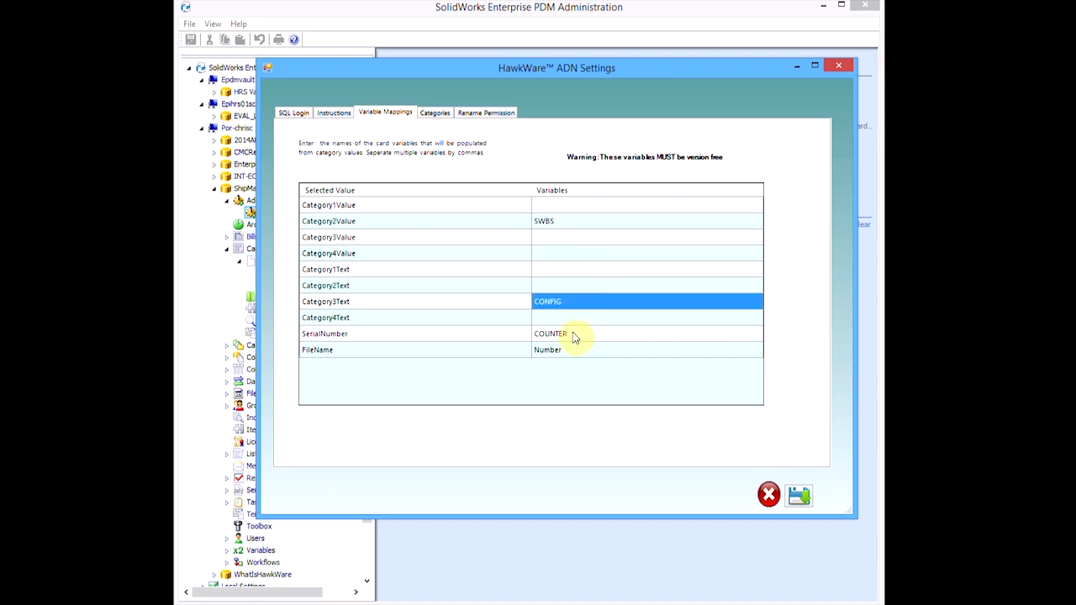
pyautogui.click(572, 336)
pyautogui.click(567, 355)
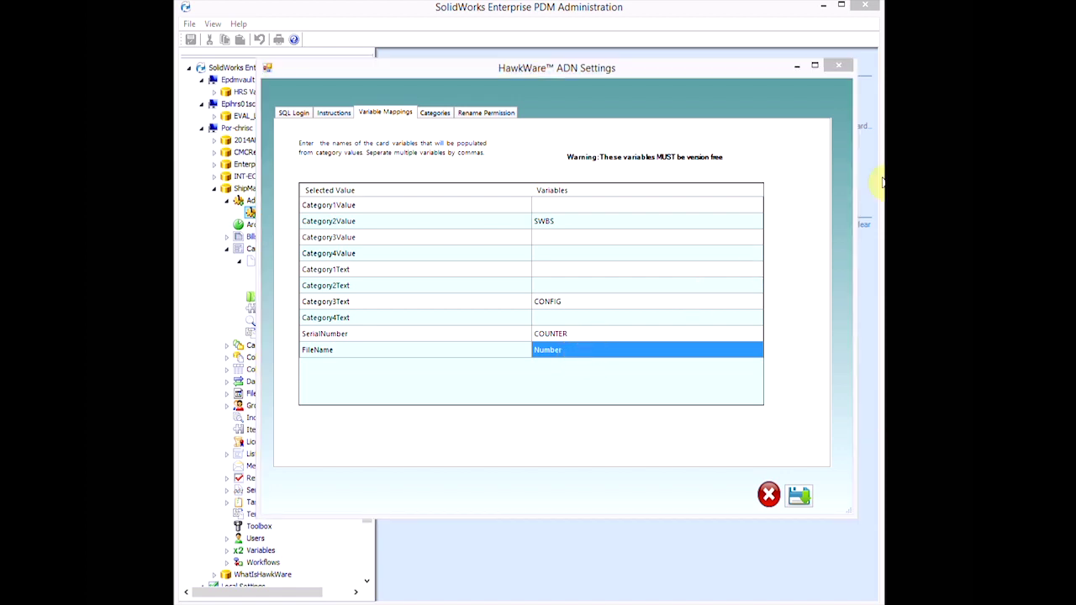
pyautogui.click(837, 65)
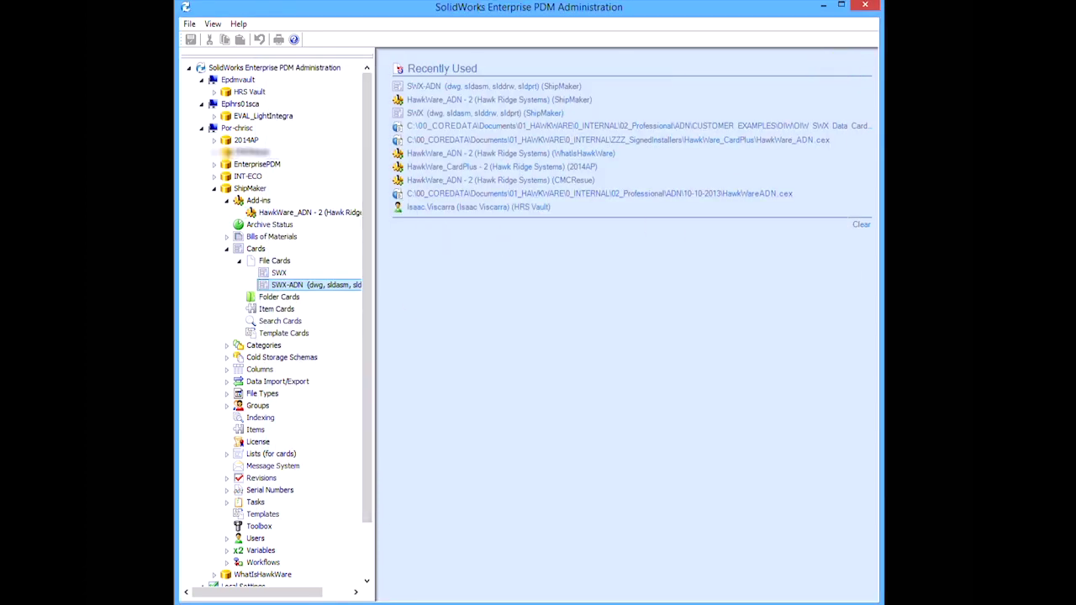
# Open the SWX-ADN card in Card Editor and check the SWBS field's variable
pyautogui.press('Return')
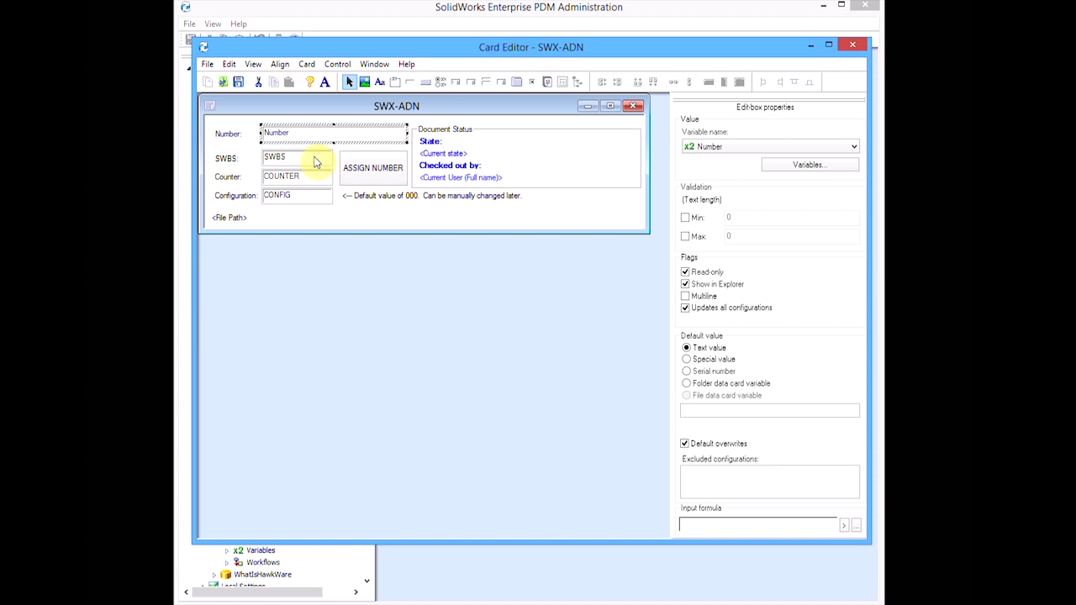
pyautogui.click(290, 156)
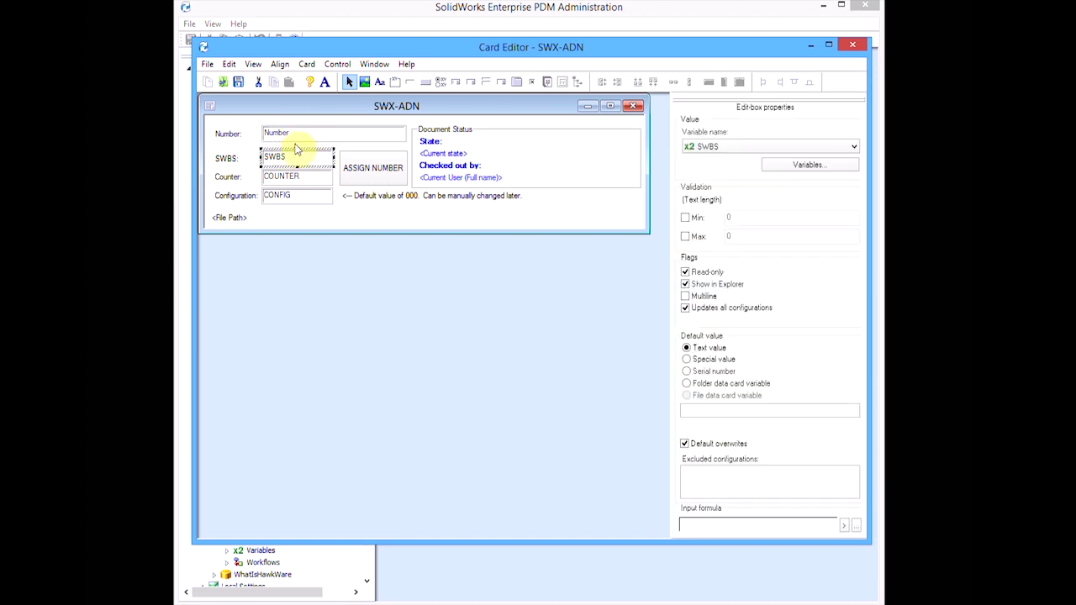
pyautogui.click(800, 166)
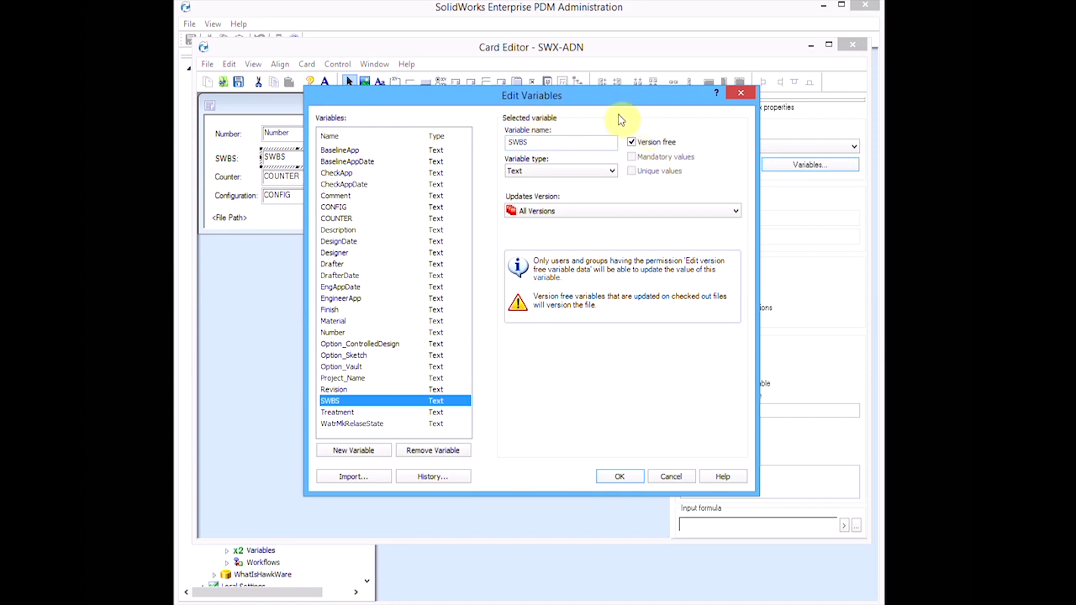
pyautogui.click(685, 476)
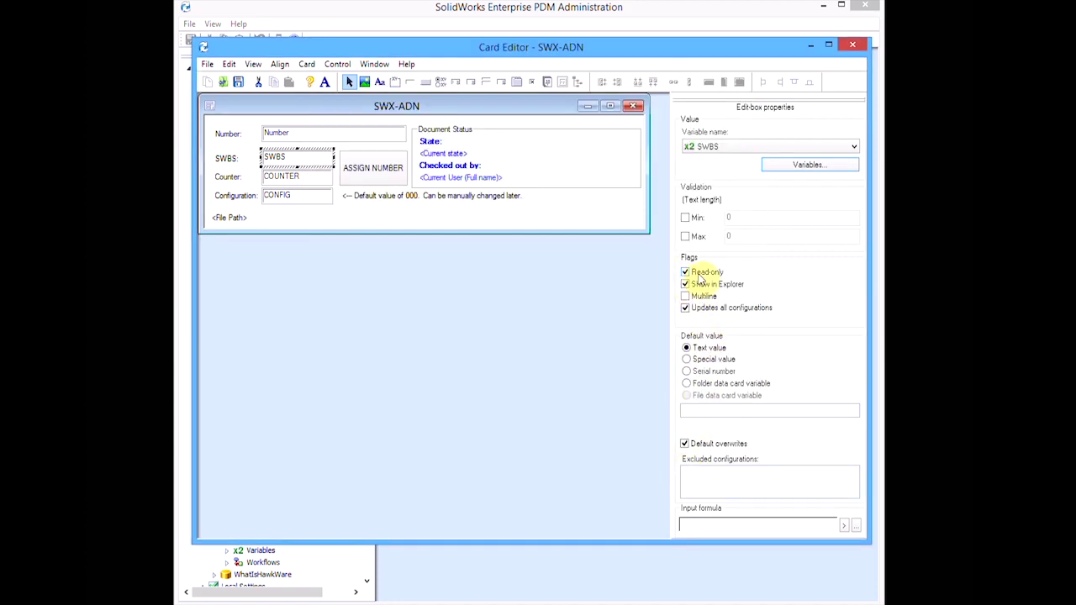
# Inspect the variables behind the Number, Counter and Configuration fields
pyautogui.click(304, 133)
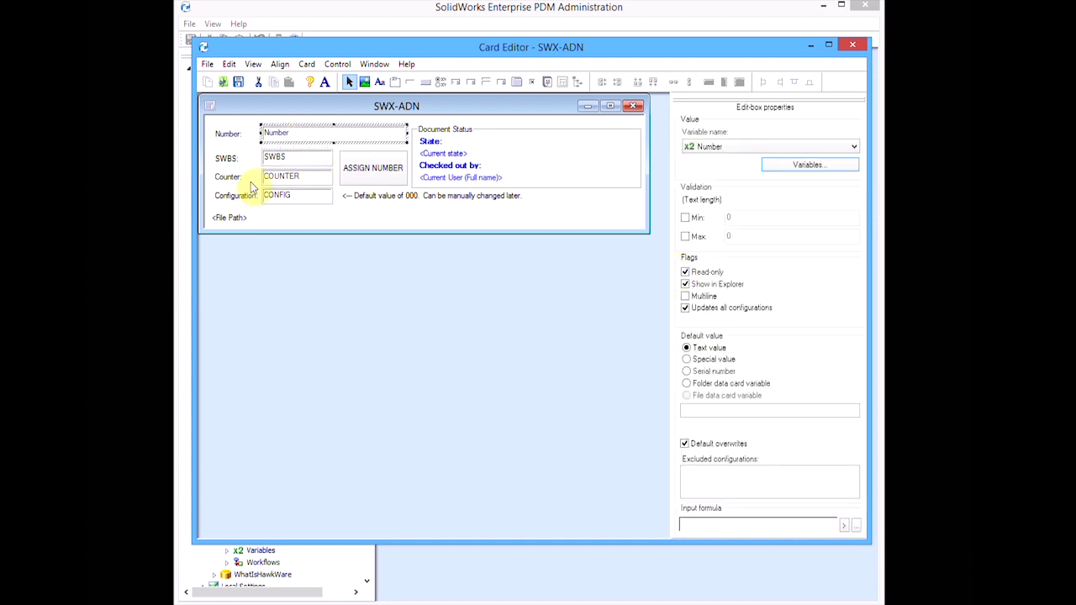
pyautogui.click(277, 177)
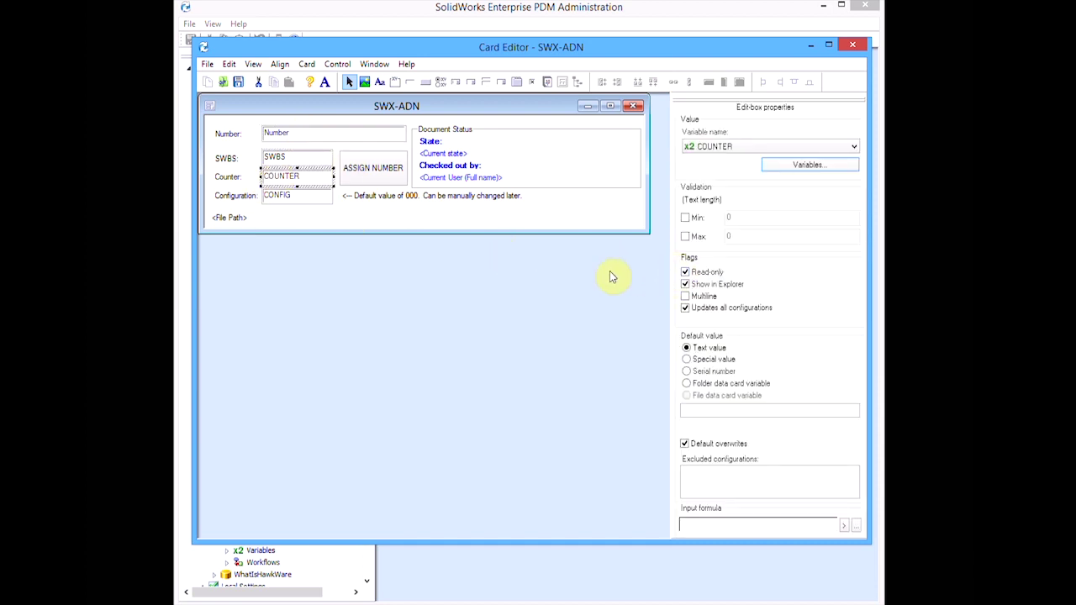
pyautogui.click(685, 271)
pyautogui.click(296, 197)
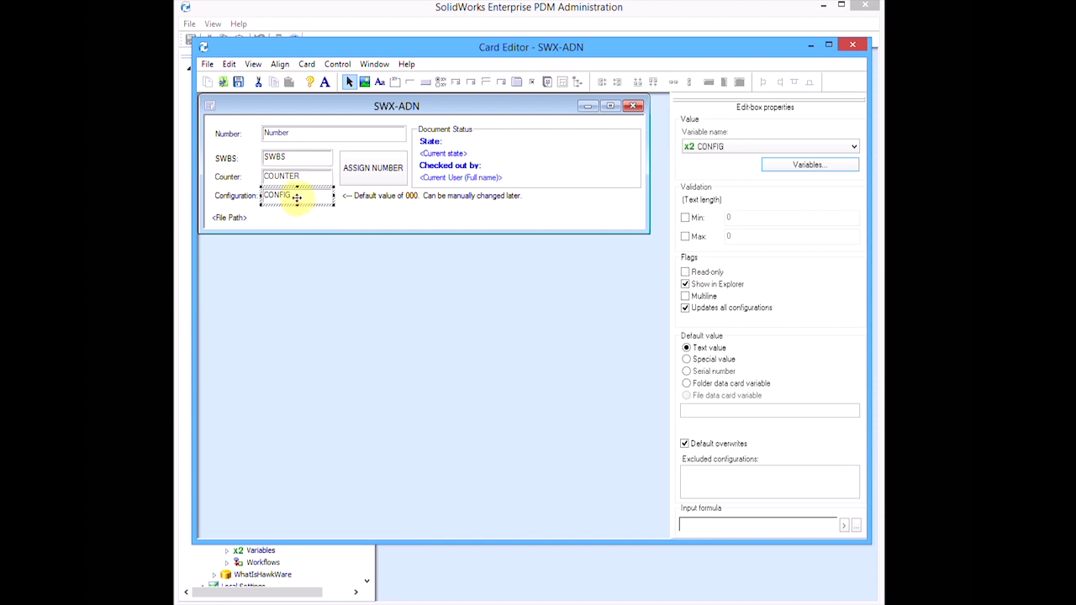